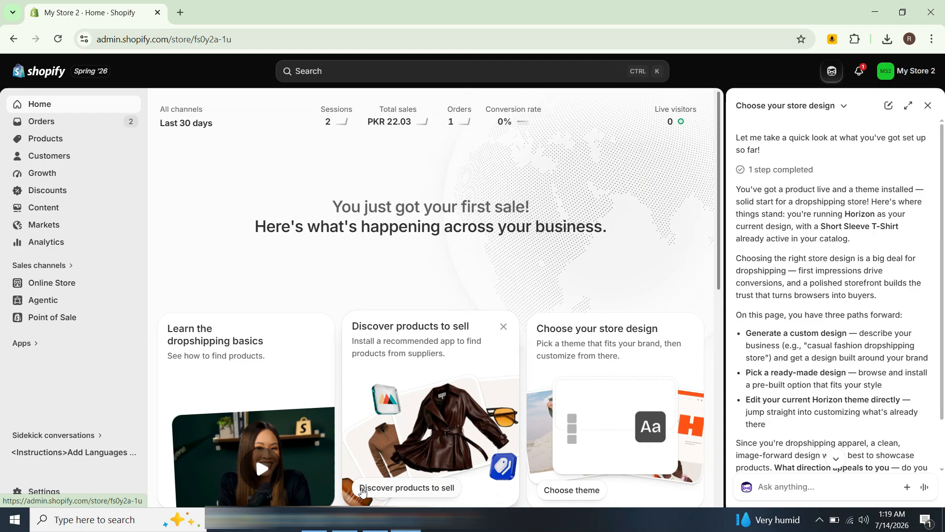
Step: Open the store's checkout settings and examine the customer contact method, customer information and advanced preferences
left_click(61, 283)
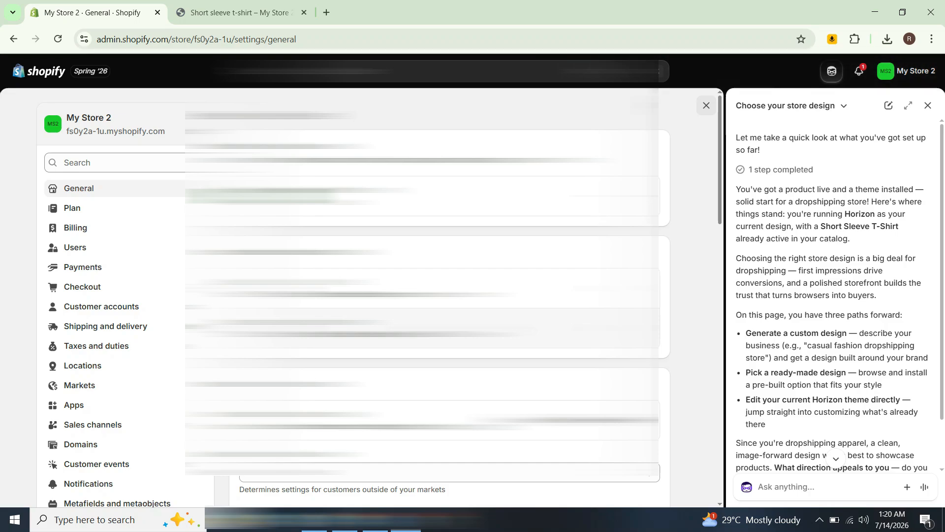
scroll(109, 296, "down", 3)
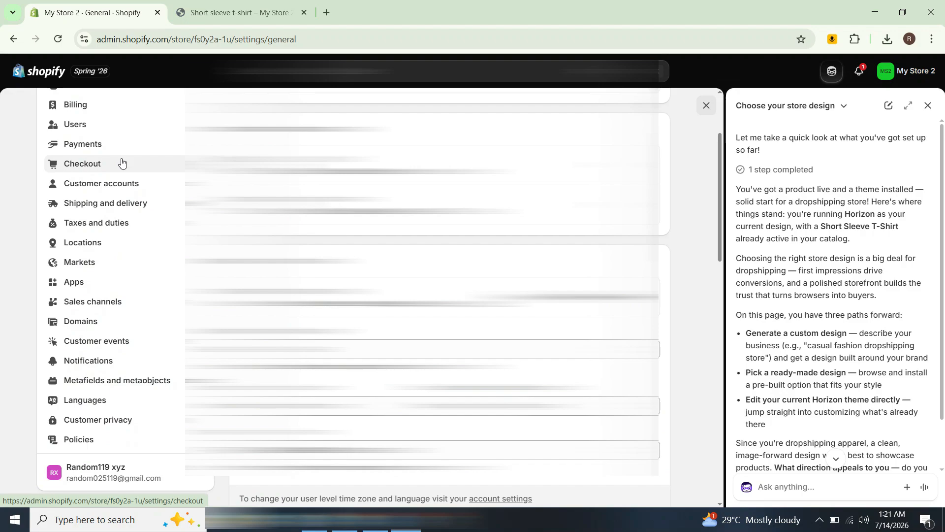
left_click(121, 163)
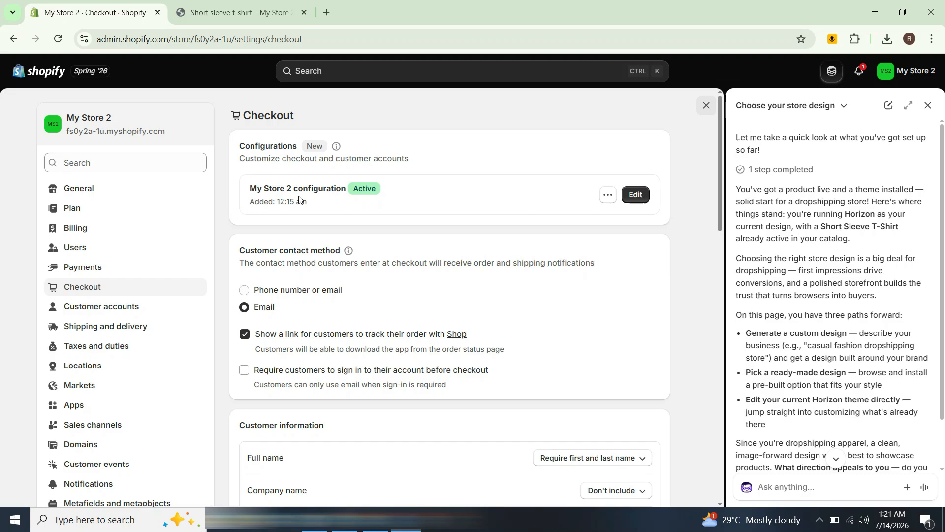
scroll(299, 199, "down", 15)
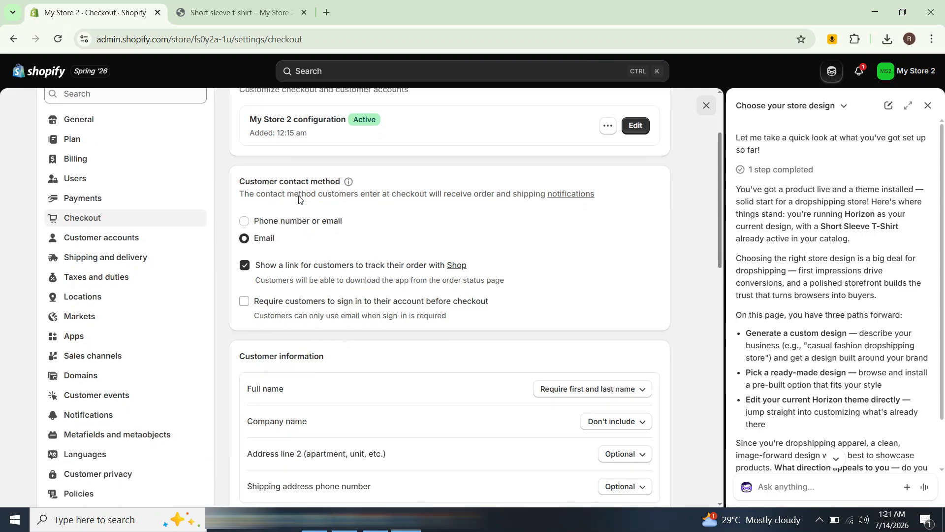
scroll(298, 198, "down", 3)
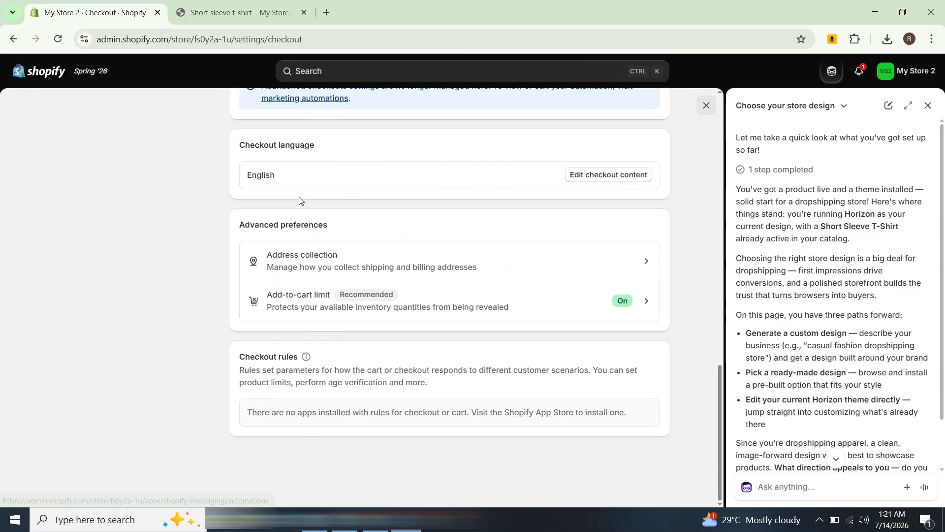
scroll(335, 219, "up", 5)
scroll(334, 220, "up", 15)
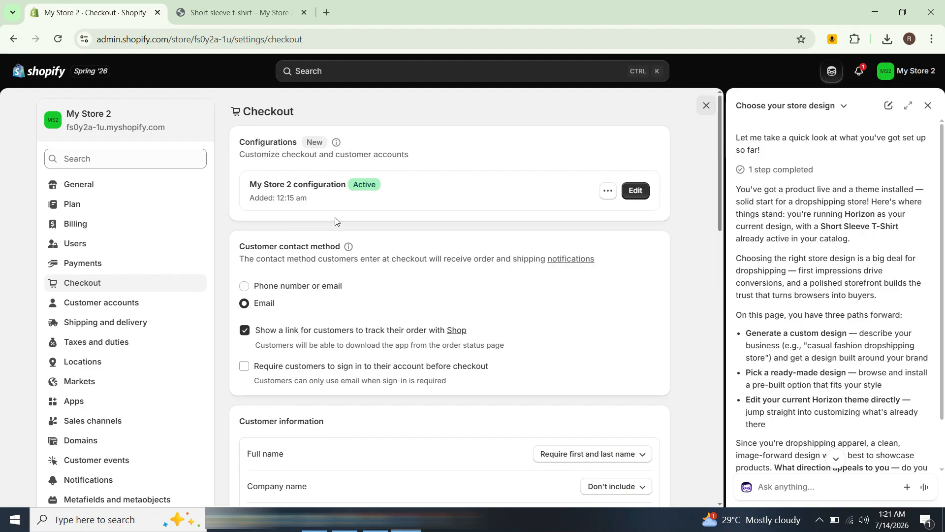
scroll(336, 221, "up", 1)
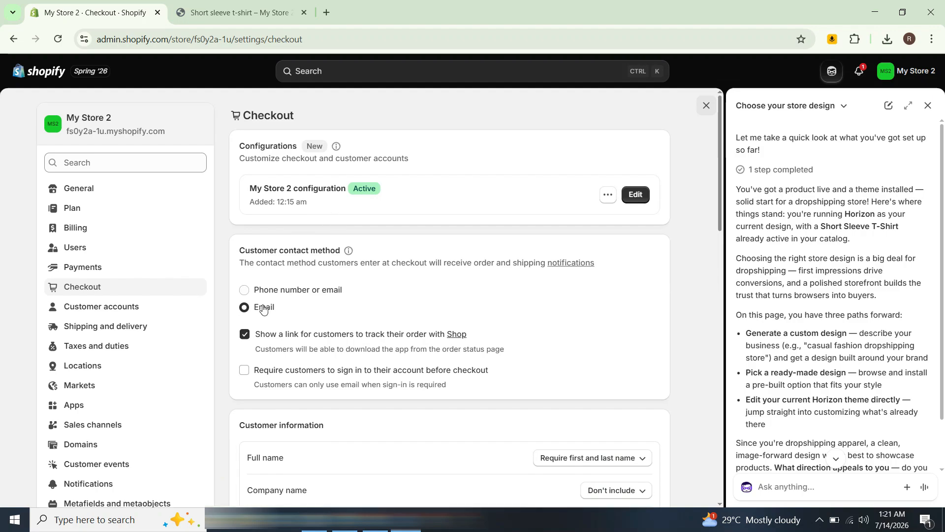
Step: Search the additional payment providers by payment method for Klarna, look over the providers and return to the payment settings
left_click(93, 267)
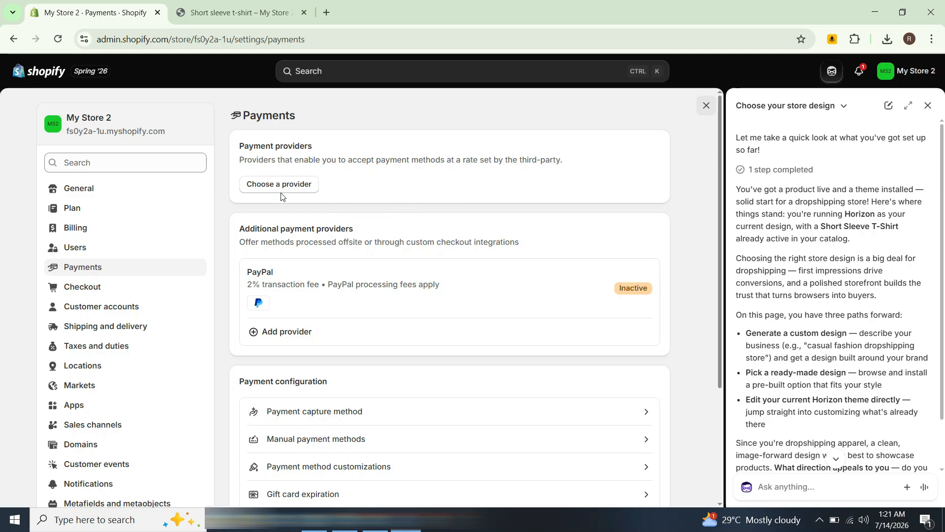
left_click(310, 338)
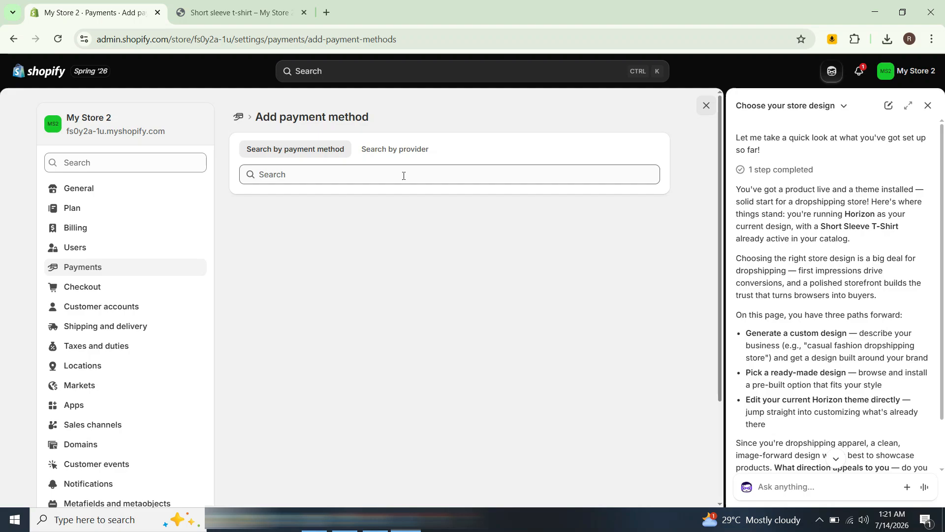
left_click(404, 176)
type("KLAR")
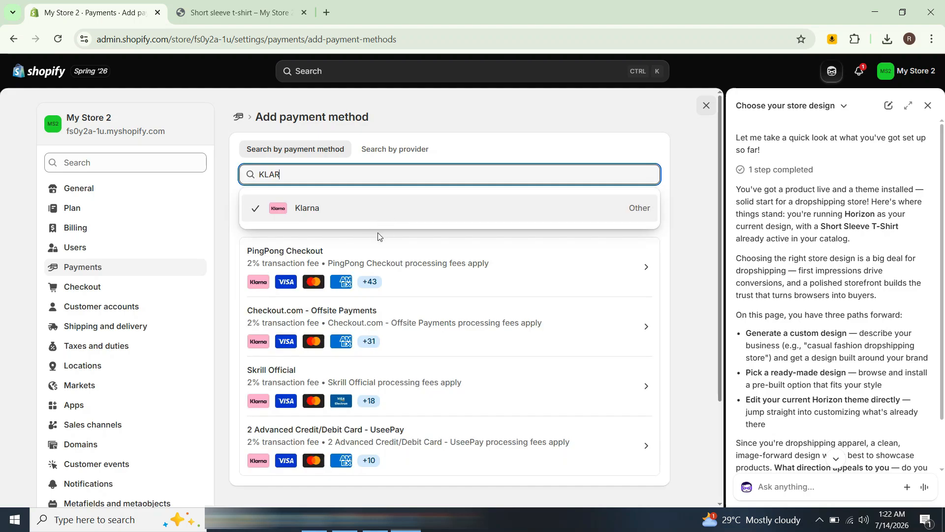
scroll(394, 352, "down", 3)
scroll(395, 352, "up", 3)
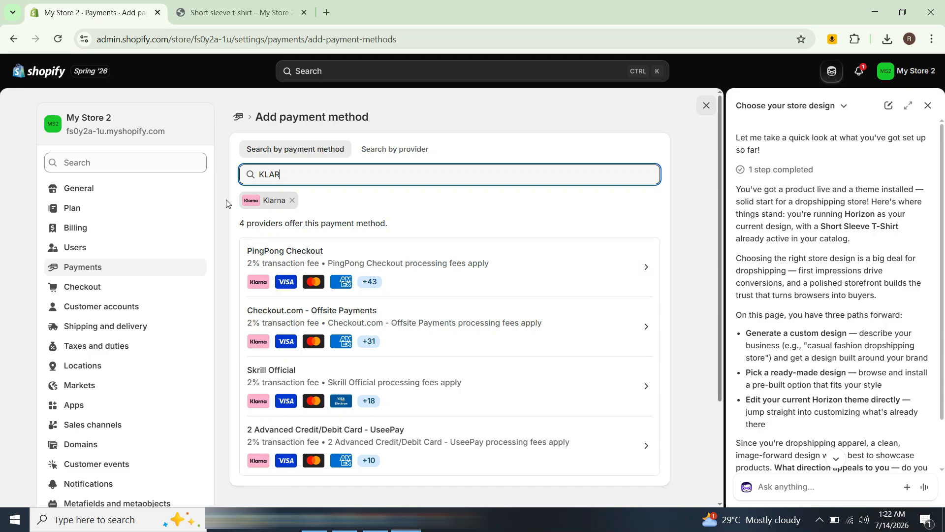
left_click(16, 39)
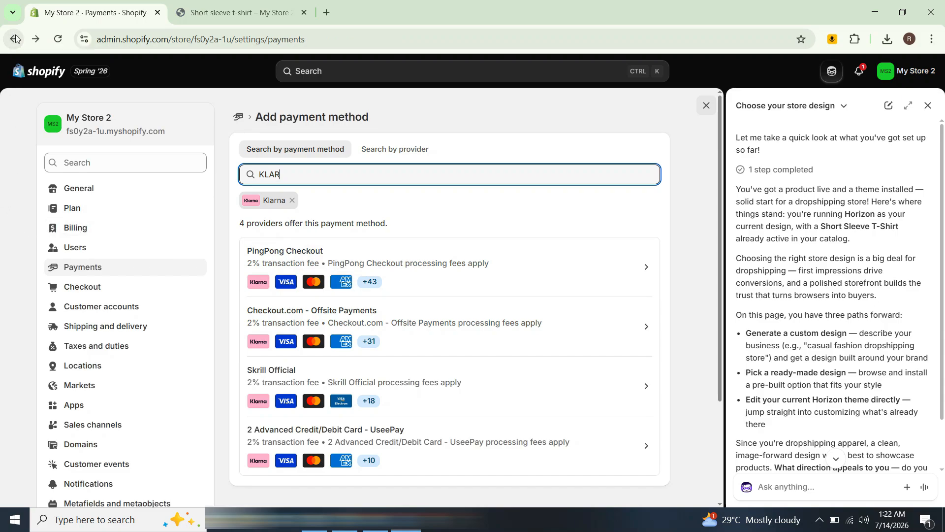
left_click(15, 39)
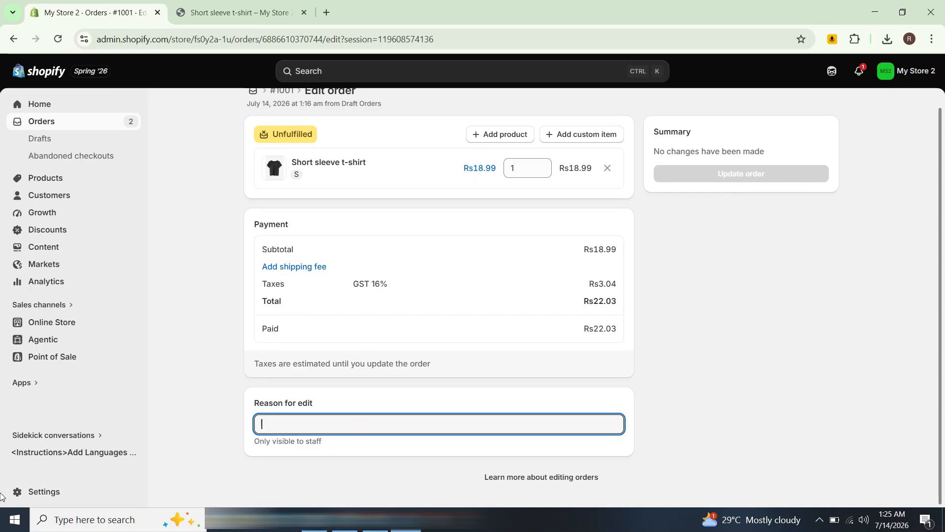
Step: Open the shipping and delivery settings and examine the shipping profiles, additional delivery methods, documents and delivery customizations
left_click(44, 493)
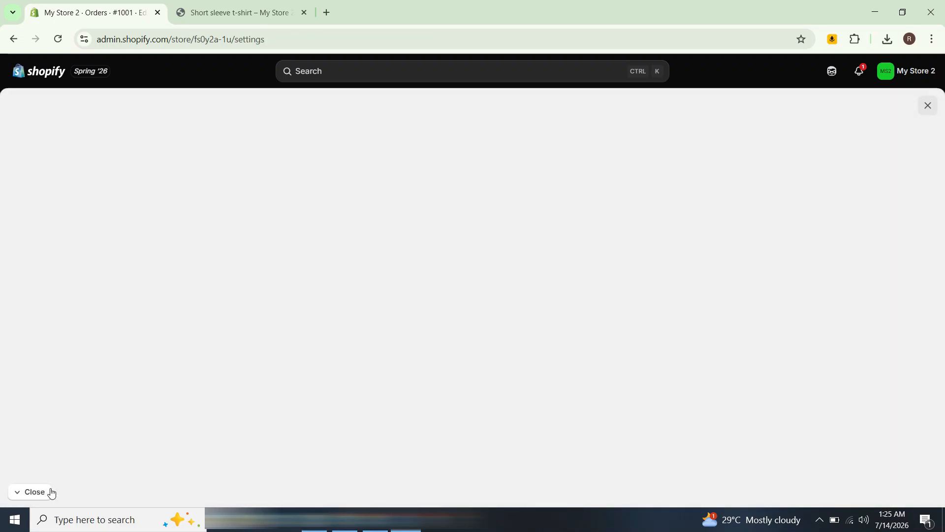
left_click(288, 329)
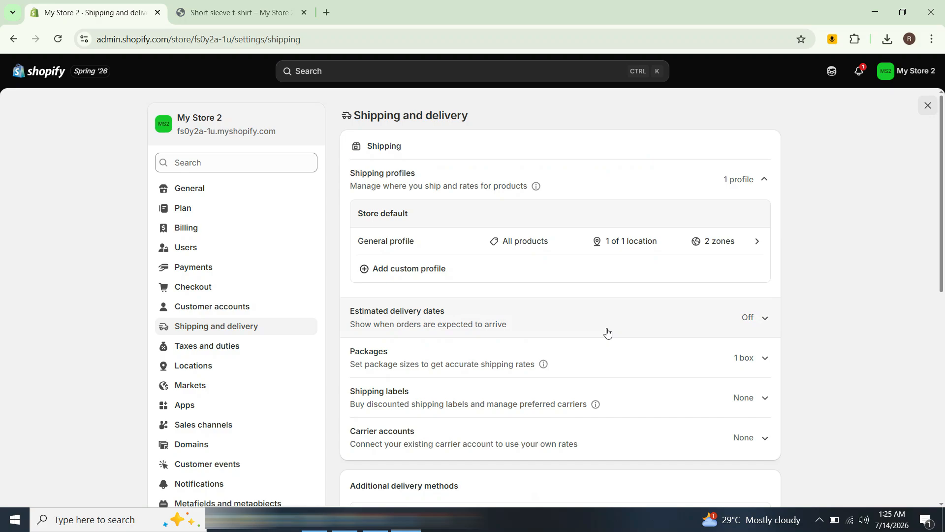
scroll(607, 333, "down", 8)
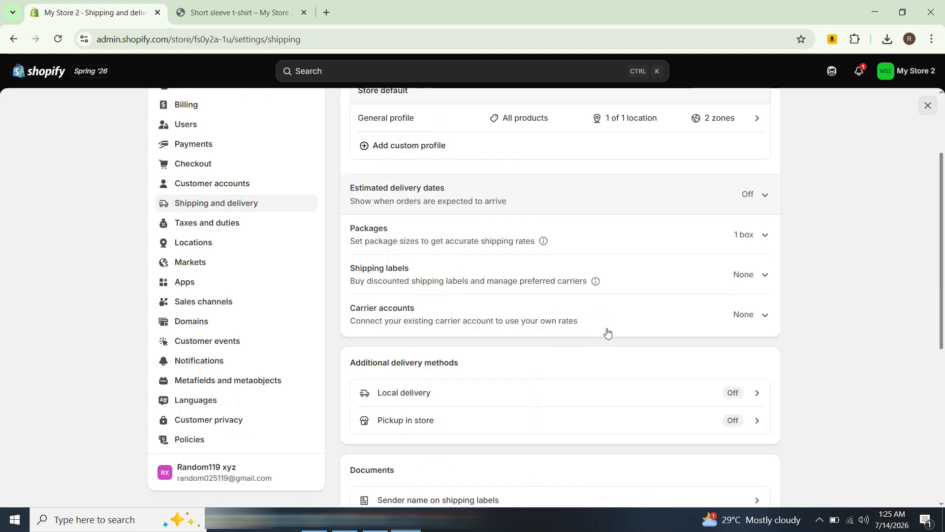
scroll(607, 332, "down", 2)
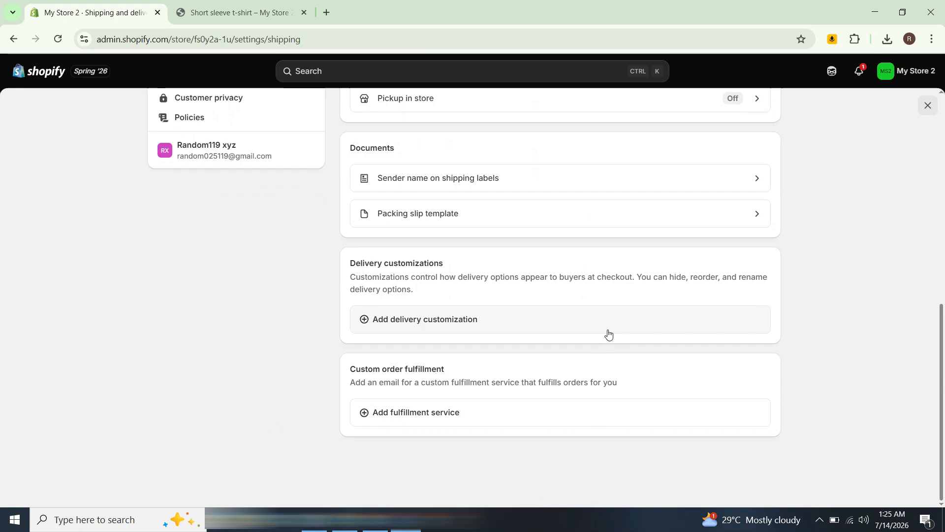
scroll(609, 334, "up", 10)
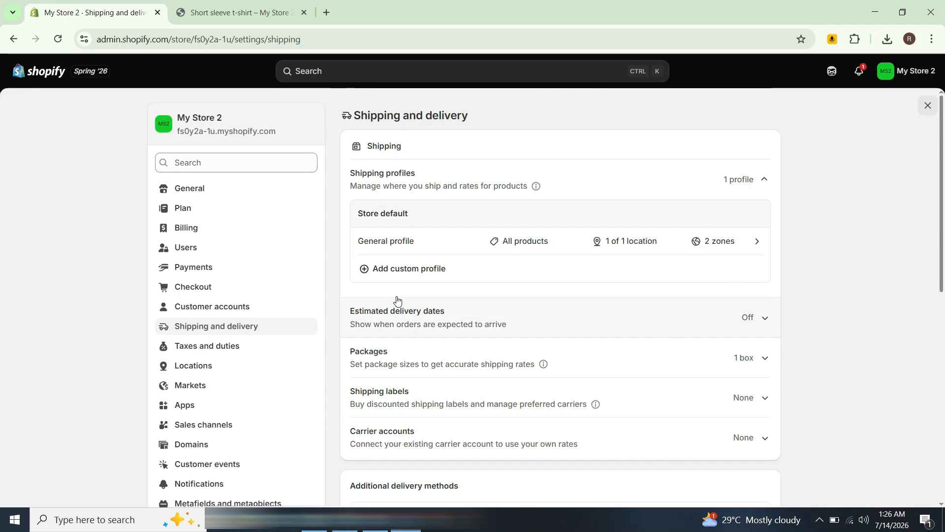
left_click(755, 185)
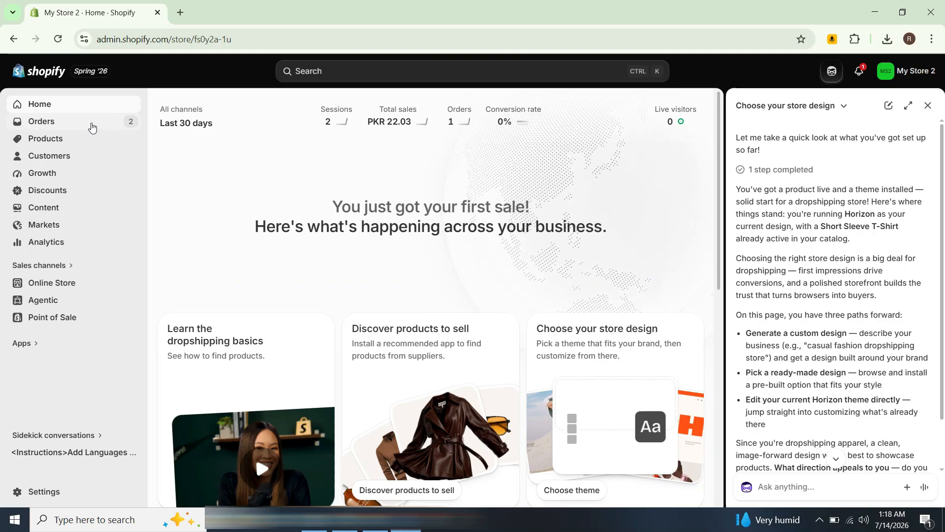
Step: Open the unfulfilled order for the size M short sleeve t-shirt and mark it as fulfilled
left_click(93, 126)
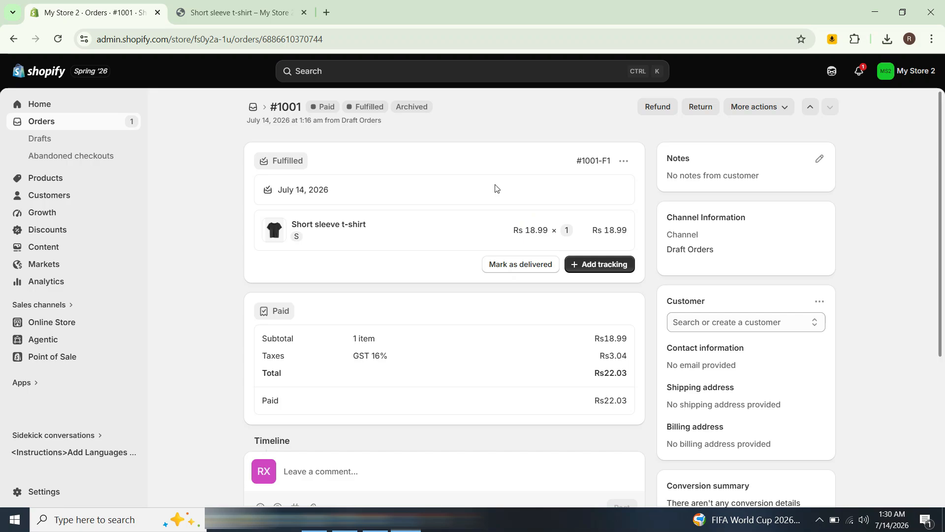
left_click(817, 98)
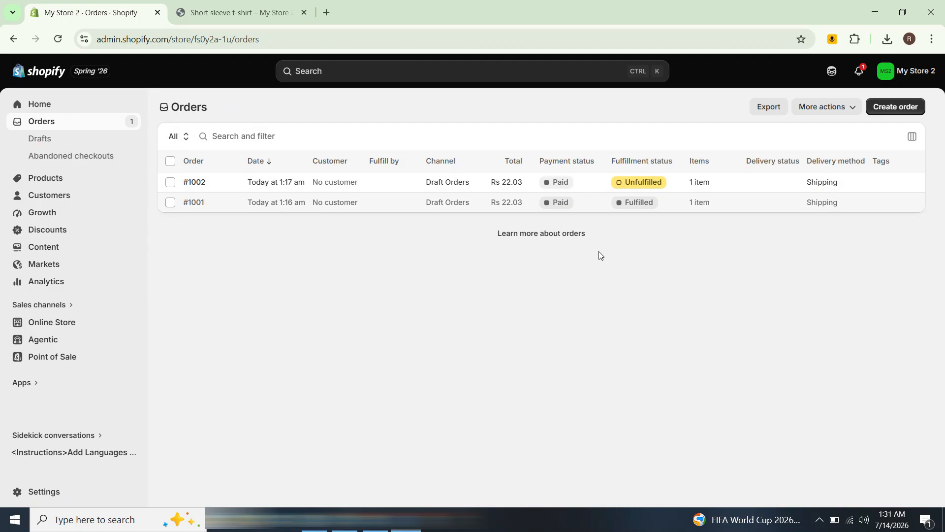
left_click(597, 186)
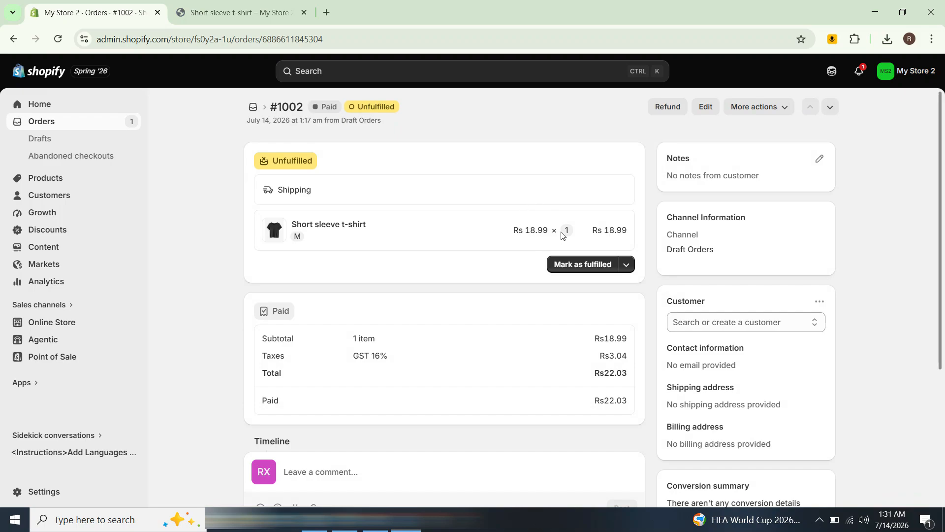
left_click(595, 264)
left_click(621, 265)
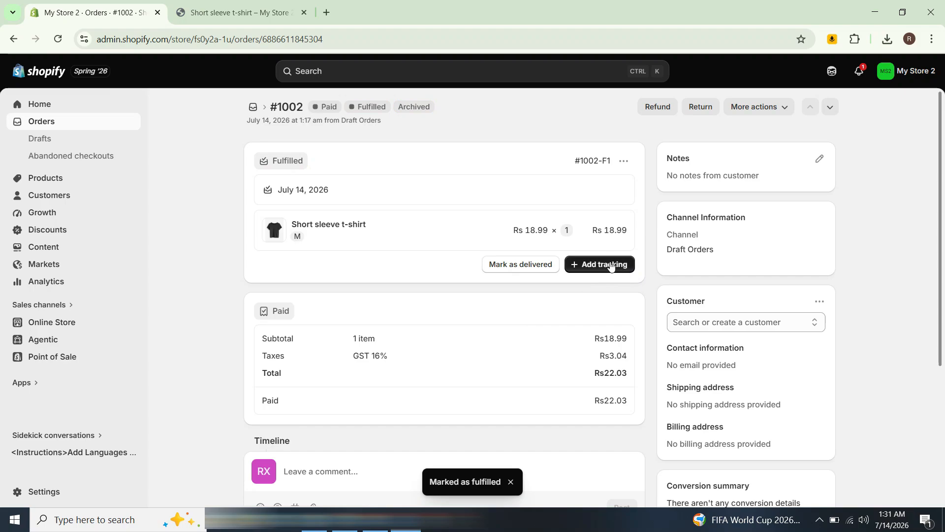
left_click(608, 264)
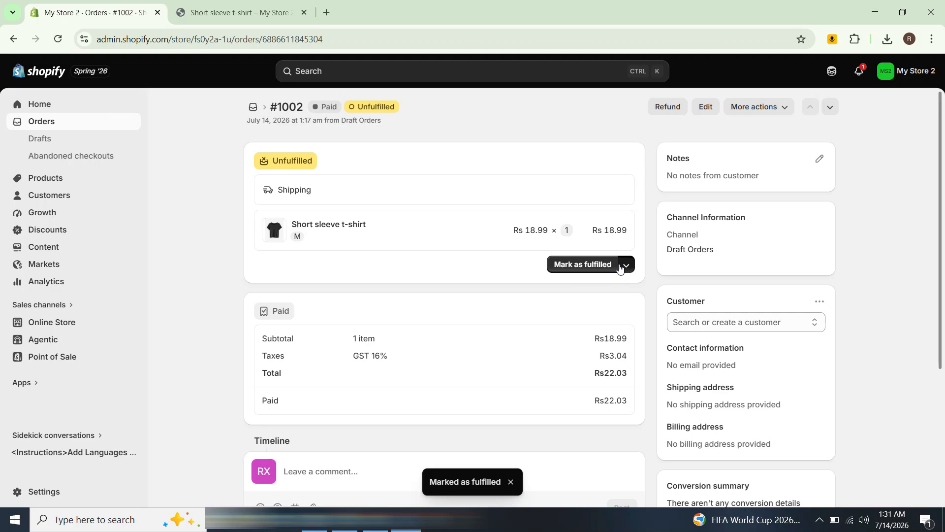
left_click(621, 266)
left_click(612, 269)
Step: Look over the fulfilled order's tracking number field and shipping carrier list, and close the tracking form without saving
left_click(609, 265)
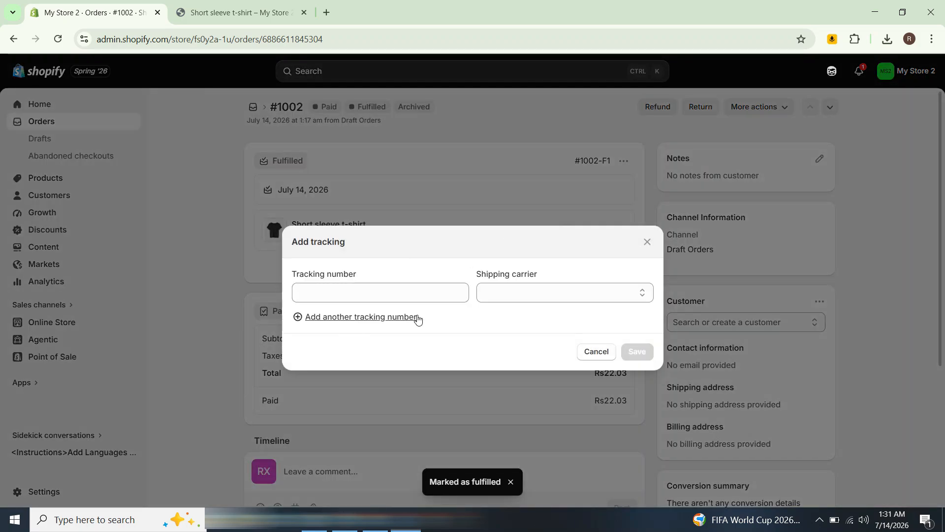
left_click(379, 299)
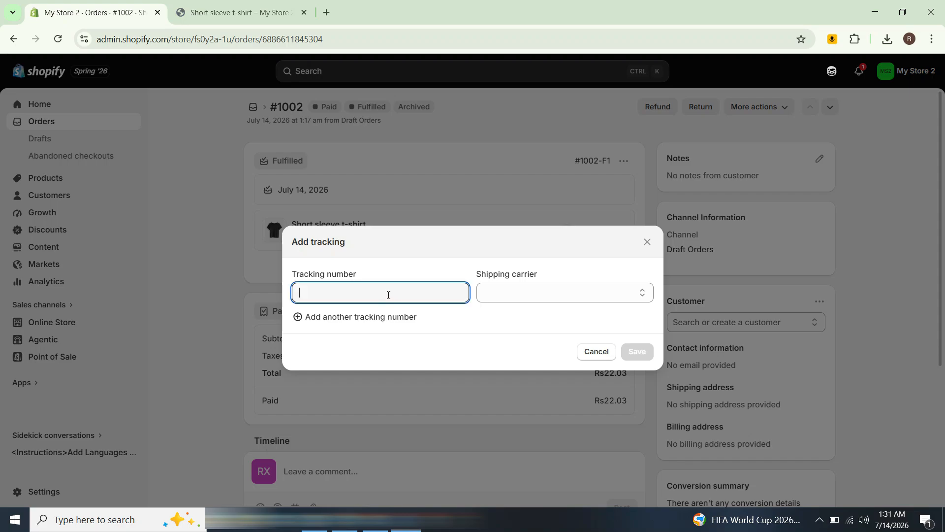
left_click(538, 290)
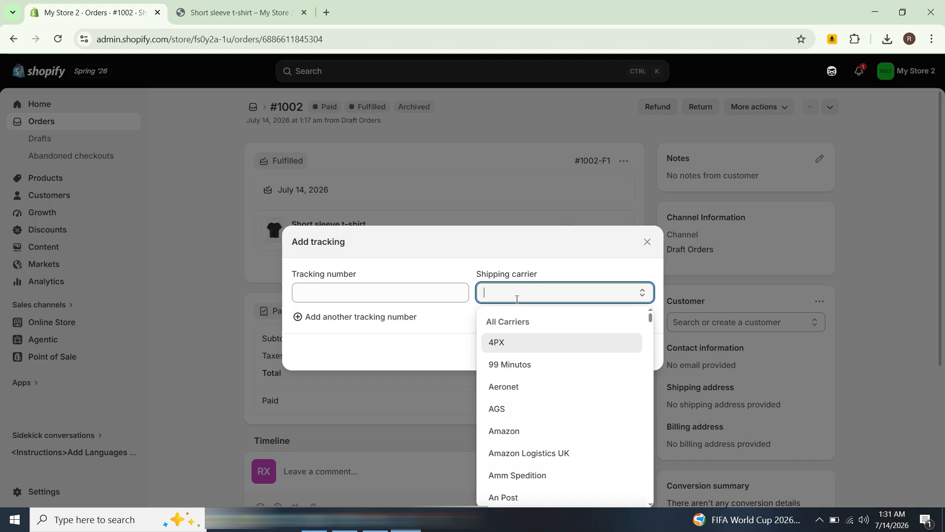
left_click(398, 406)
scroll(397, 406, "down", 4)
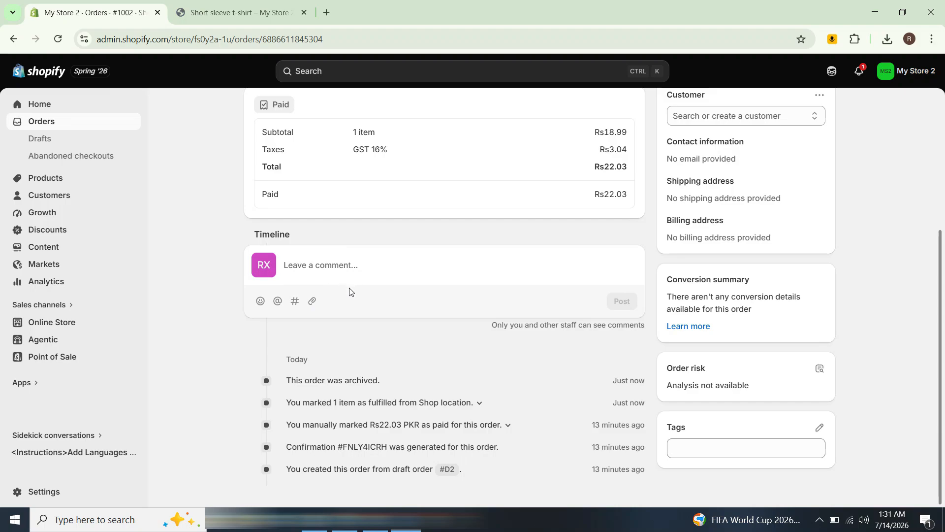
scroll(349, 292, "up", 4)
left_click(600, 245)
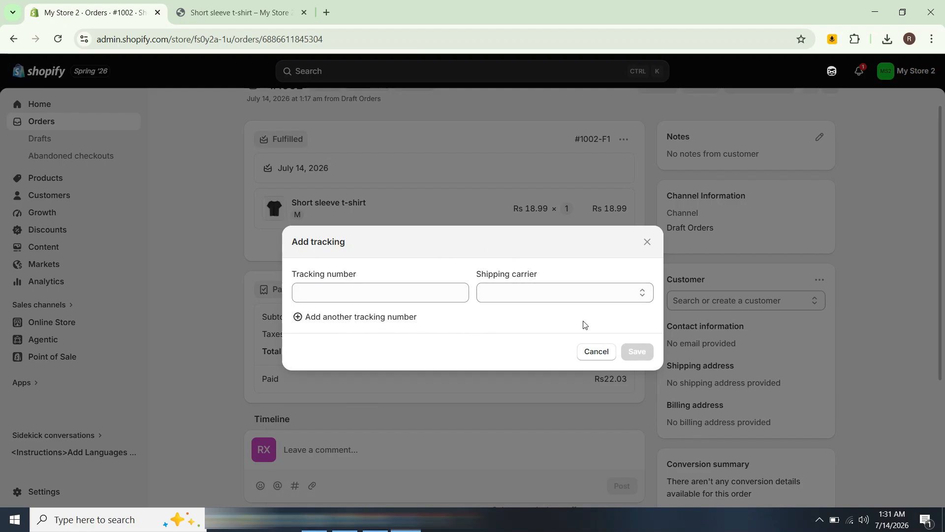
left_click(648, 242)
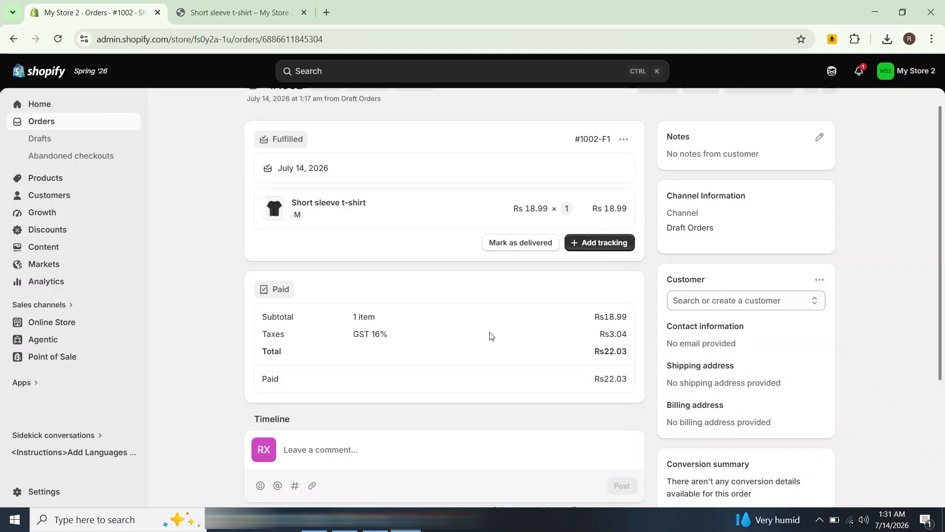
Step: Review the order's payment summary, customer details and timeline entries
scroll(490, 335, "down", 3)
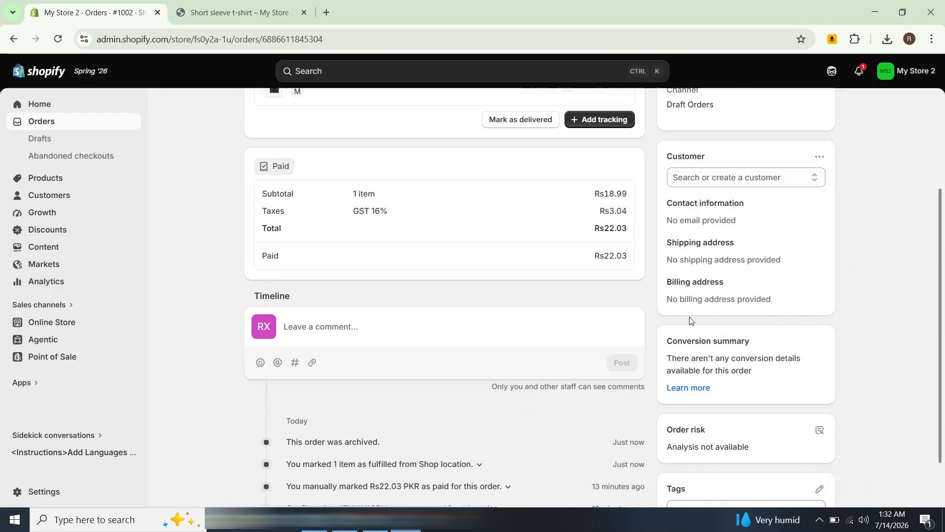
scroll(680, 339, "down", 2)
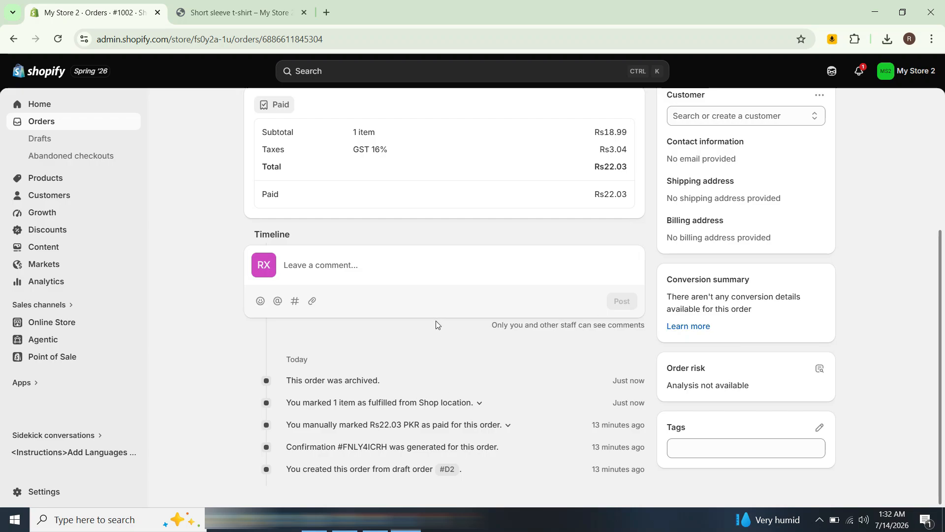
scroll(436, 325, "up", 1)
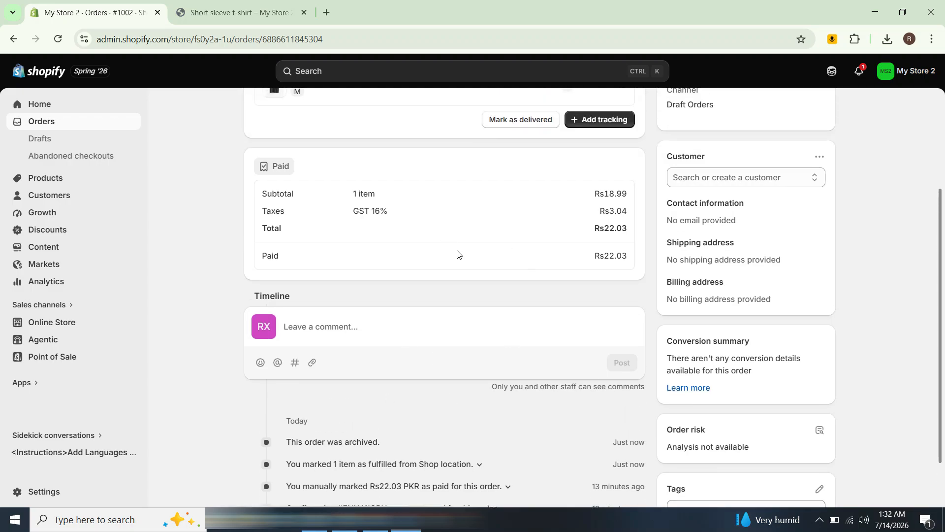